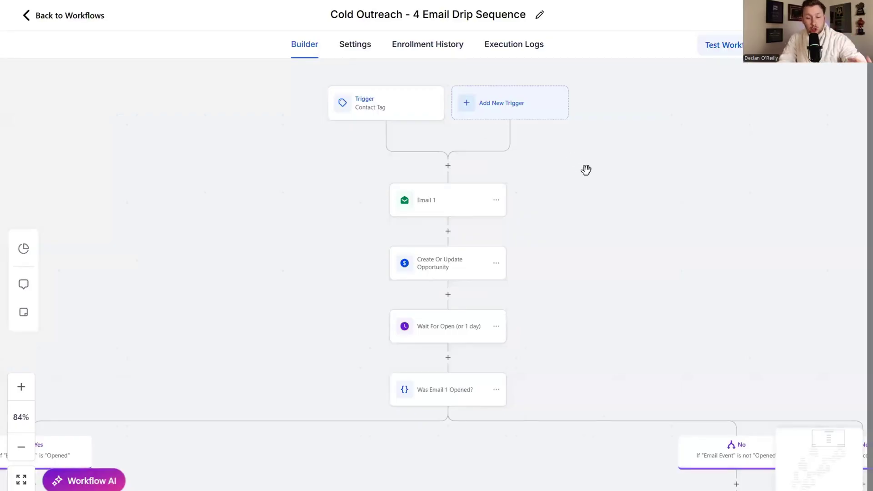
Step: Survey the overall layout of the 4 Email Drip Sequence workflow, including its trigger and opening Email 1 steps
scroll(576, 171, down, 10)
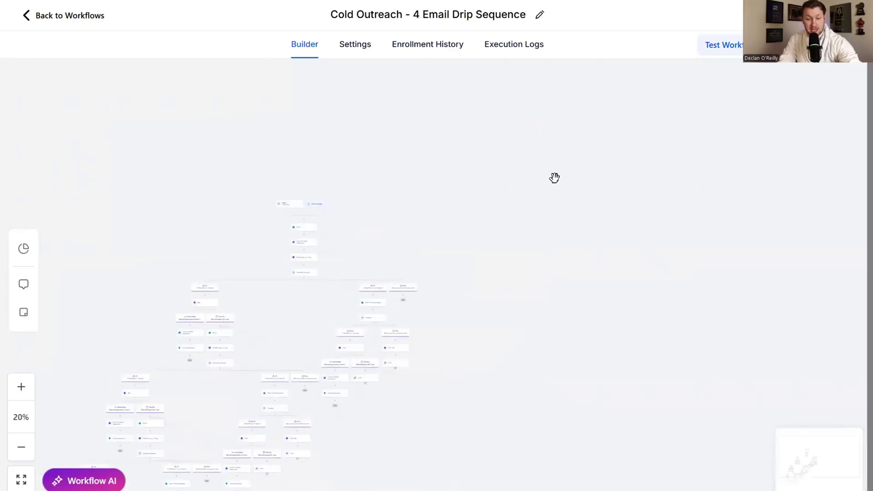
drag(511, 320, 616, 187)
drag(576, 337, 627, 280)
drag(596, 370, 644, 435)
scroll(643, 434, up, 1)
scroll(365, 189, up, 7)
scroll(703, 190, up, 1)
drag(698, 224, 673, 233)
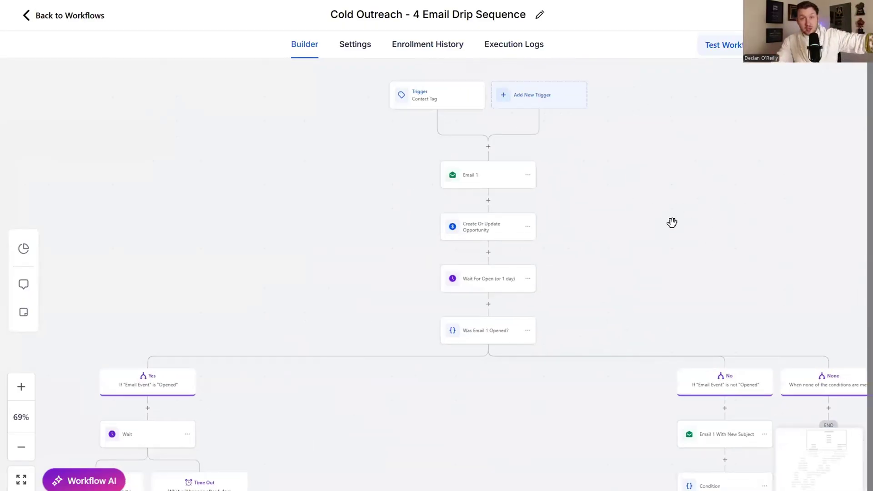
drag(669, 227, 634, 225)
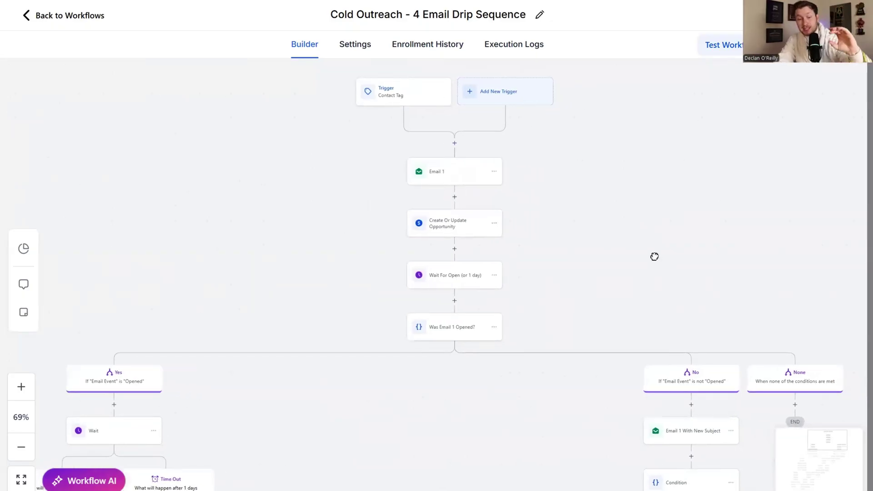
Step: Examine the opened, not-opened and reply branches of the email sequence from Email 1 through Email 4
drag(647, 195, 640, 164)
scroll(640, 160, down, 3)
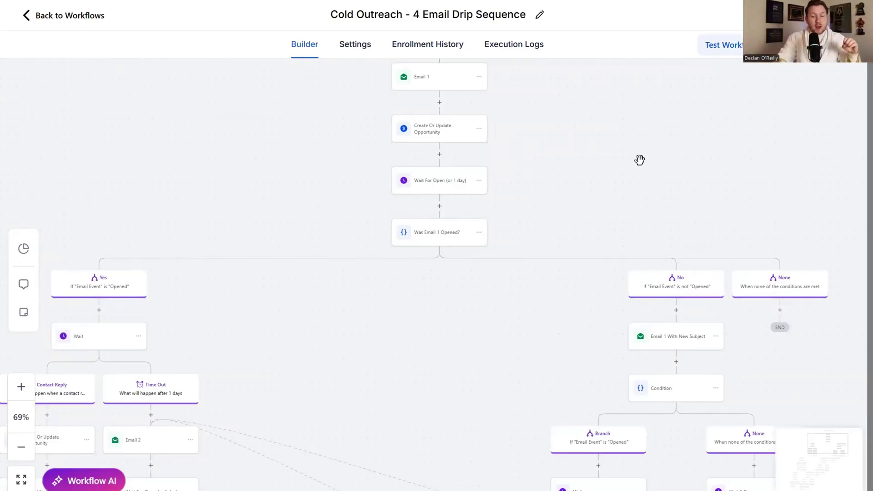
drag(480, 351, 548, 217)
drag(331, 368, 401, 279)
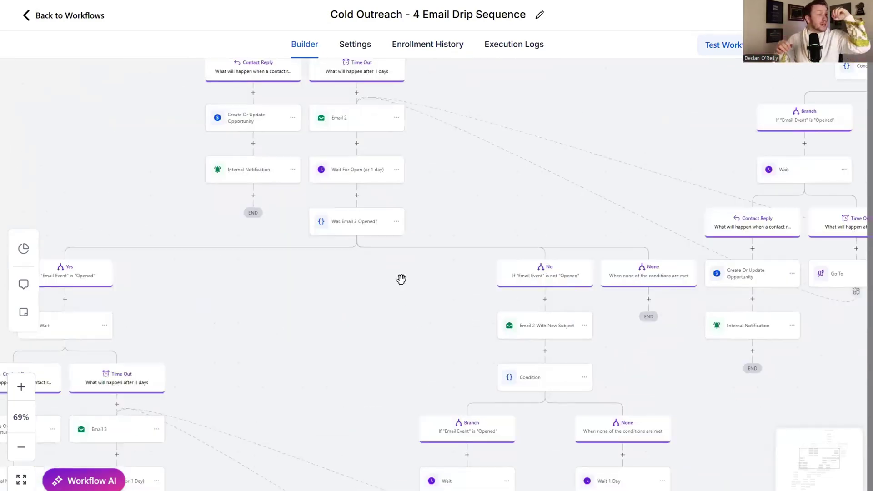
drag(377, 348, 448, 283)
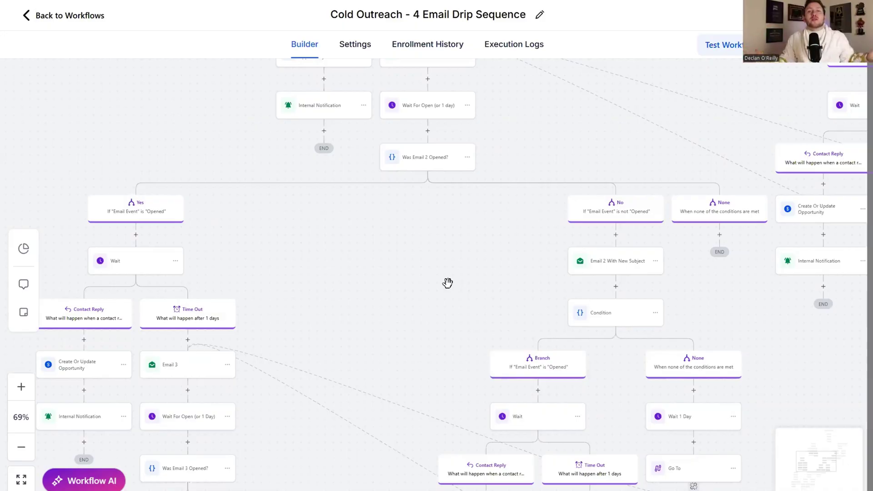
drag(448, 282, 390, 138)
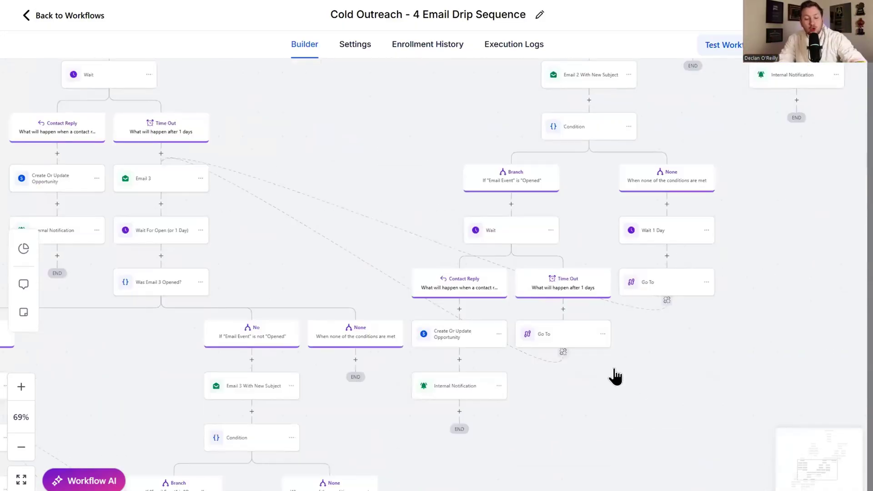
drag(601, 398, 594, 367)
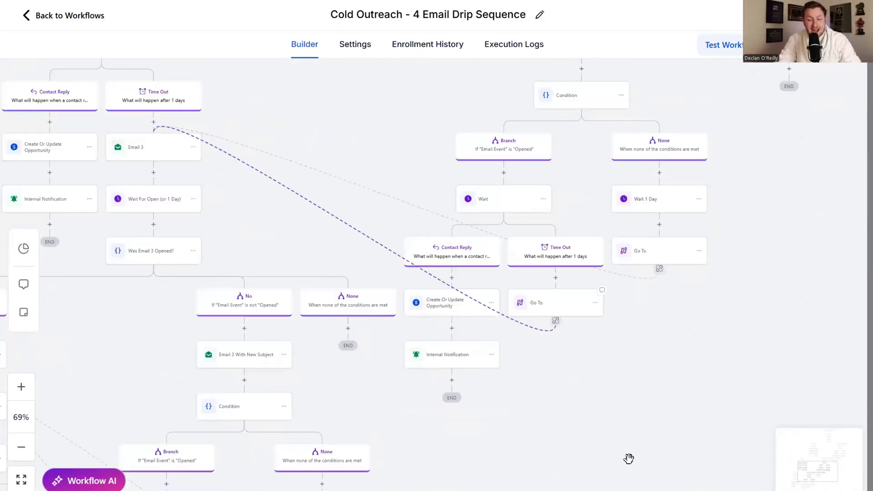
drag(672, 280, 769, 286)
scroll(768, 286, up, 1)
scroll(768, 286, right, 1)
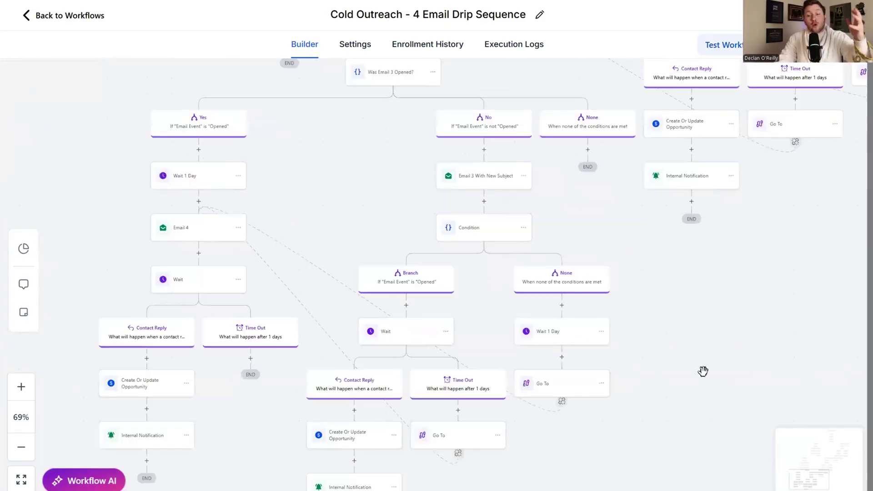
Step: Review the email sequence in reverse, from the Email 4 branches back up to the contact tag trigger
scroll(700, 391, up, 4)
scroll(700, 392, right, 2)
scroll(502, 155, up, 2)
scroll(493, 270, up, 4)
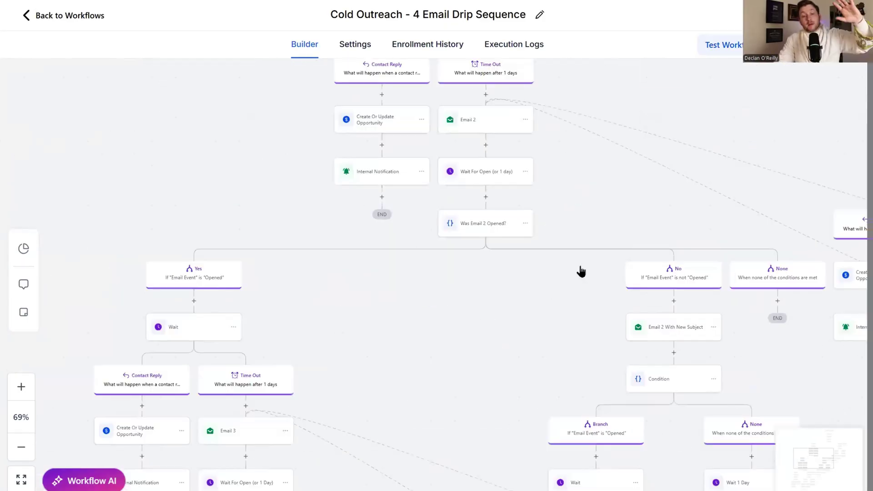
scroll(653, 146, up, 3)
scroll(653, 146, left, 4)
scroll(659, 331, up, 3)
scroll(534, 225, right, 4)
scroll(534, 225, down, 1)
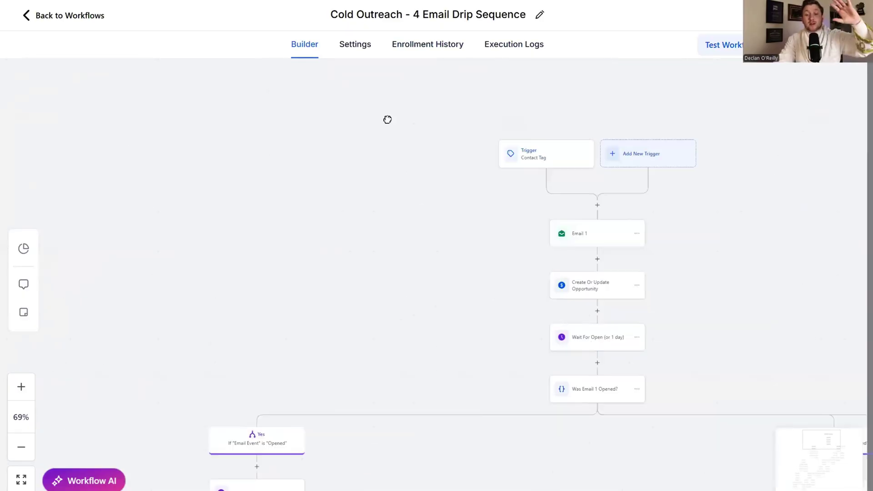
scroll(730, 180, down, 3)
scroll(731, 180, right, 1)
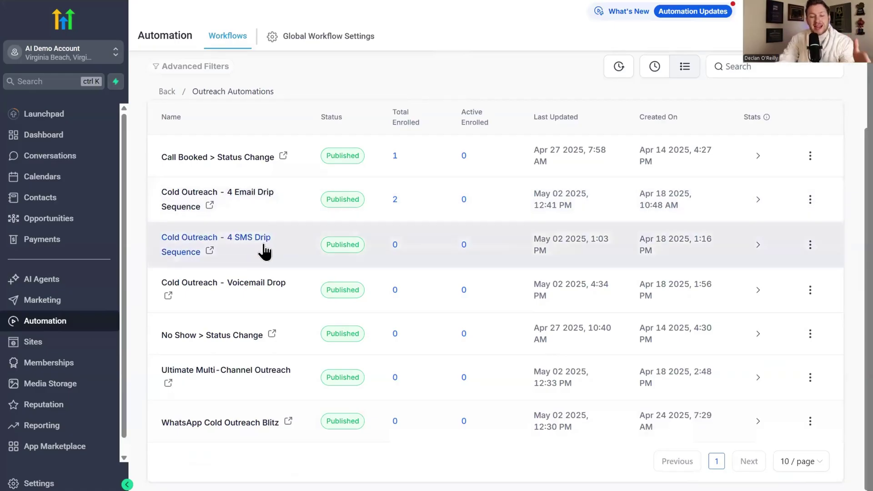
Step: Open the Cold Outreach - 4 SMS Drip Sequence workflow and look over its overall structure and first message steps
click(264, 250)
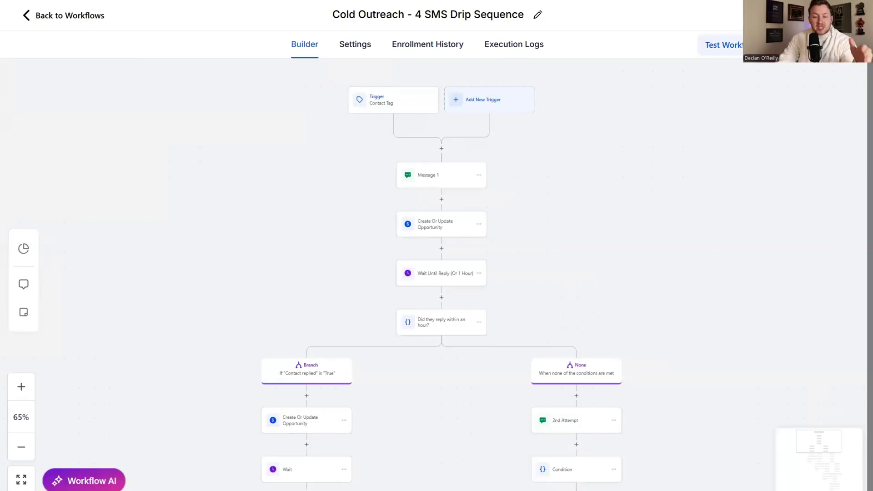
scroll(636, 231, down, 1)
drag(634, 229, 631, 231)
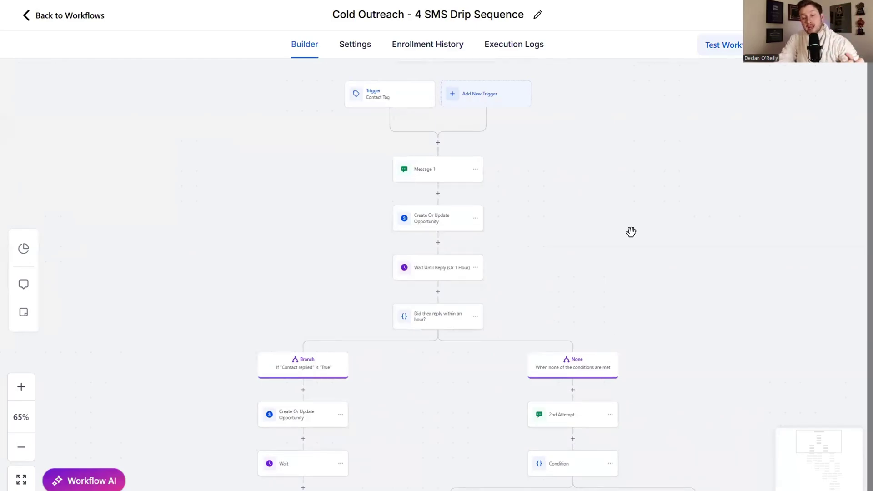
scroll(631, 232, down, 5)
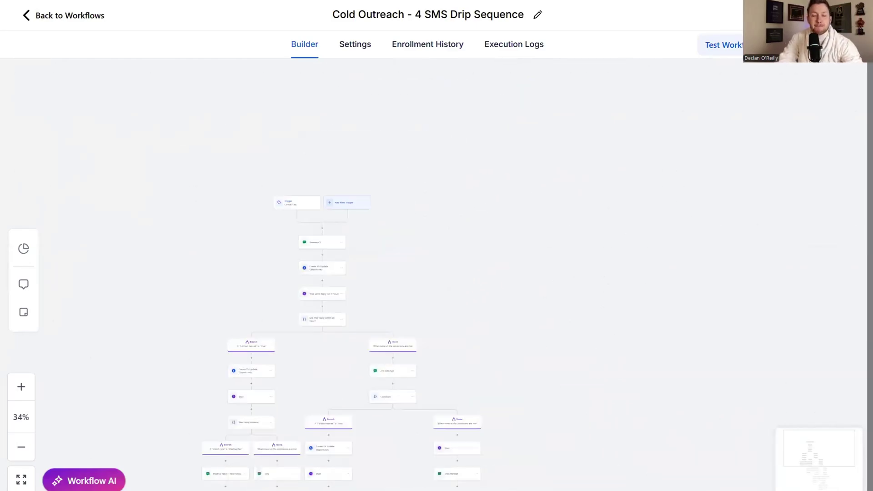
drag(520, 304, 643, 184)
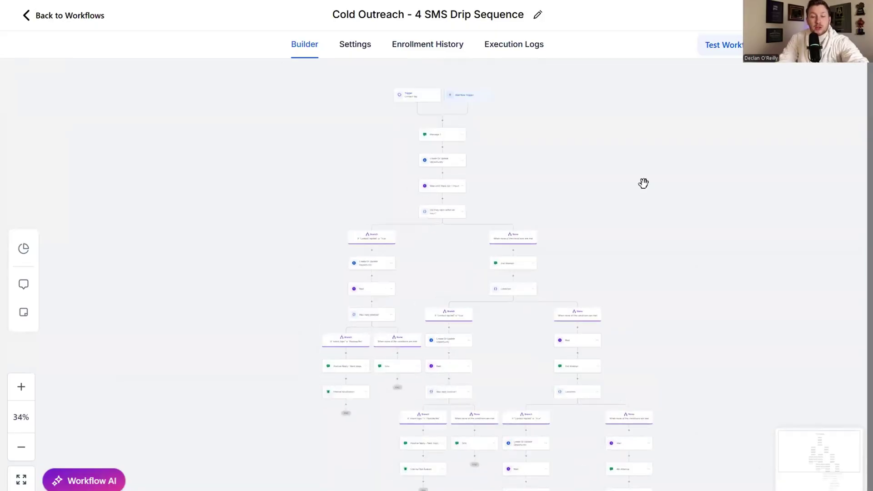
scroll(283, 201, up, 5)
drag(281, 259, 166, 282)
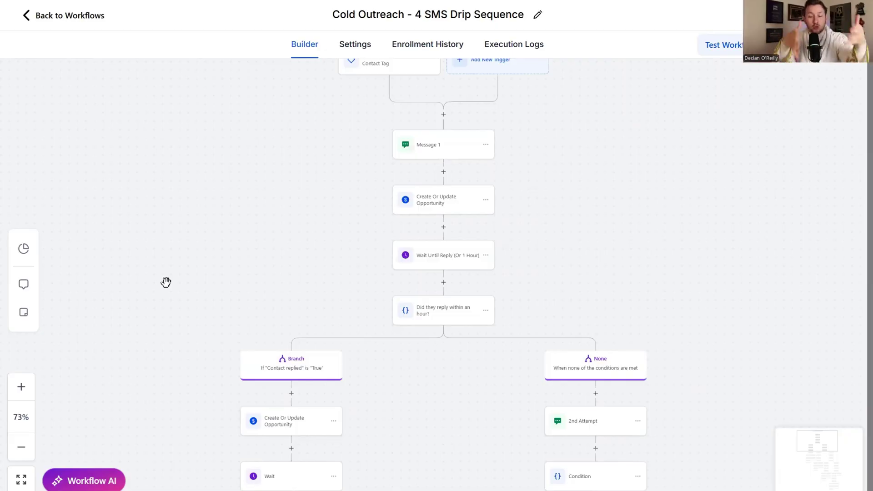
Step: Examine the SMS workflow's reply, positive-intent and no-reply branches from the first message to the fourth attempt
drag(704, 372, 714, 267)
drag(748, 291, 712, 227)
drag(523, 360, 512, 83)
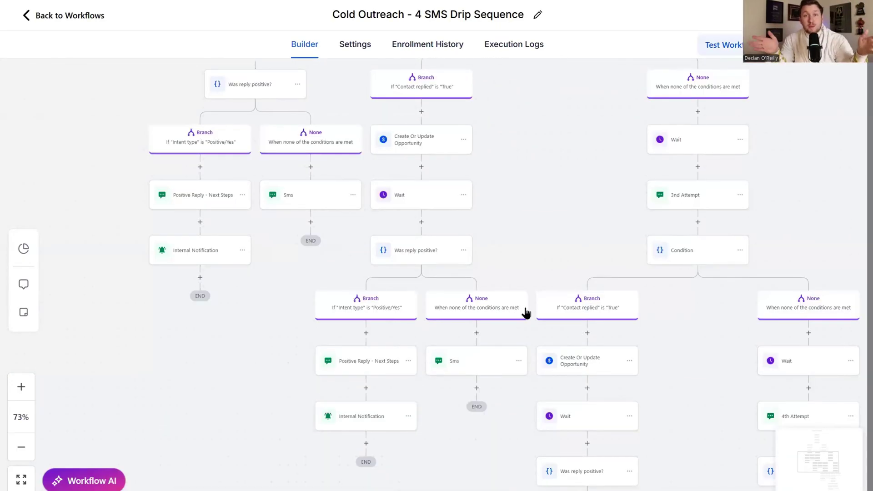
drag(508, 239, 446, 117)
drag(630, 270, 456, 14)
drag(488, 82, 622, 409)
drag(519, 69, 440, 448)
scroll(714, 425, up, 4)
scroll(714, 425, left, 4)
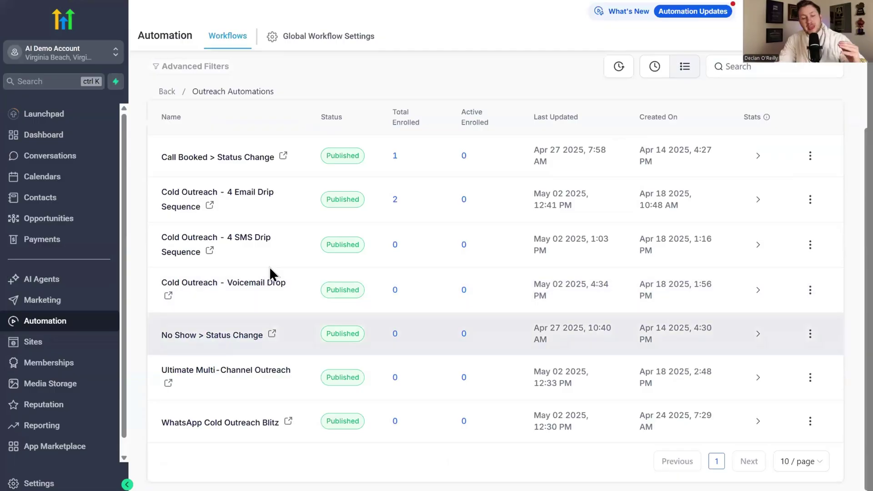
Step: Open the Ultimate Multi-Channel Outreach workflow and examine its steps from the Vague Curiosity SMS to the Day 2 SMS
click(464, 1)
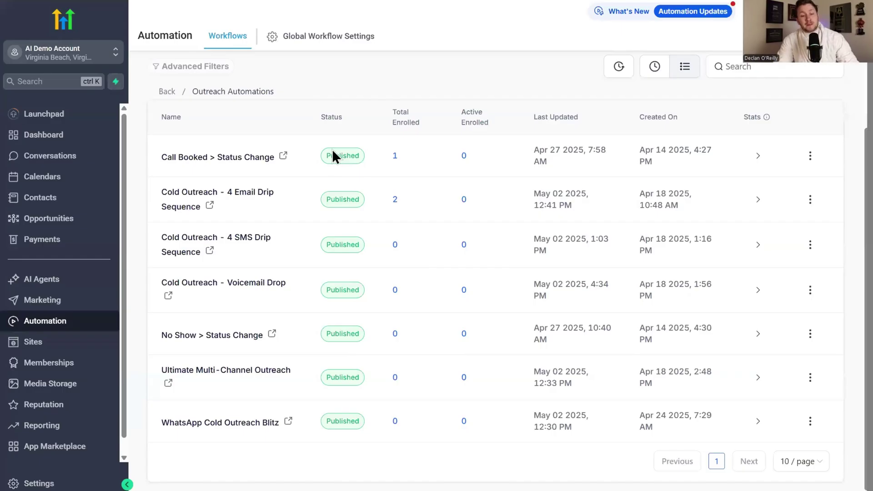
click(273, 372)
drag(551, 184, 546, 181)
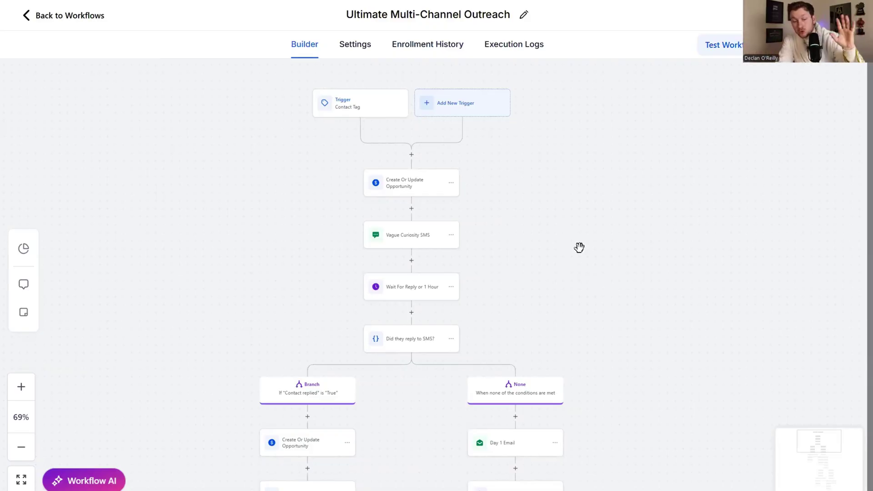
drag(619, 236, 635, 224)
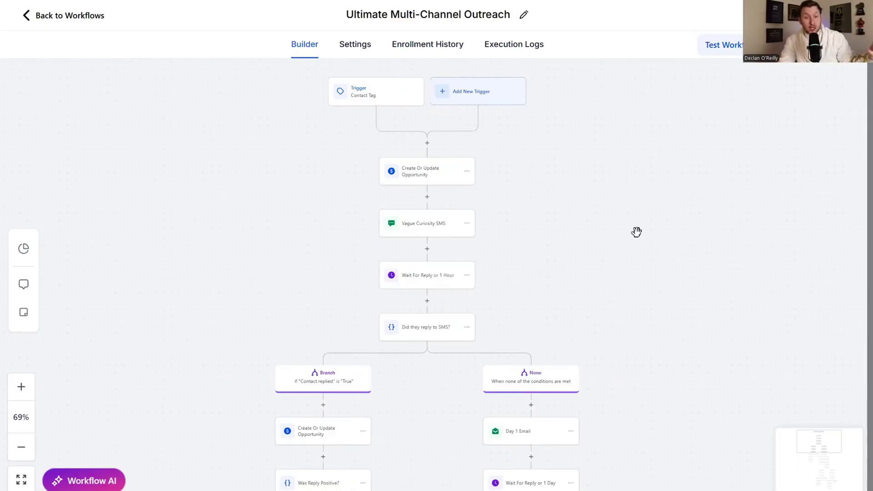
scroll(594, 220, down, 3)
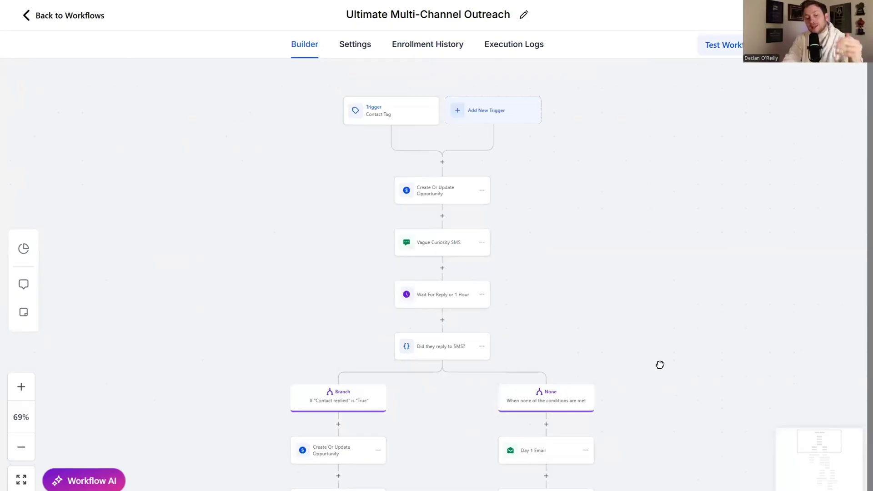
scroll(696, 263, down, 3)
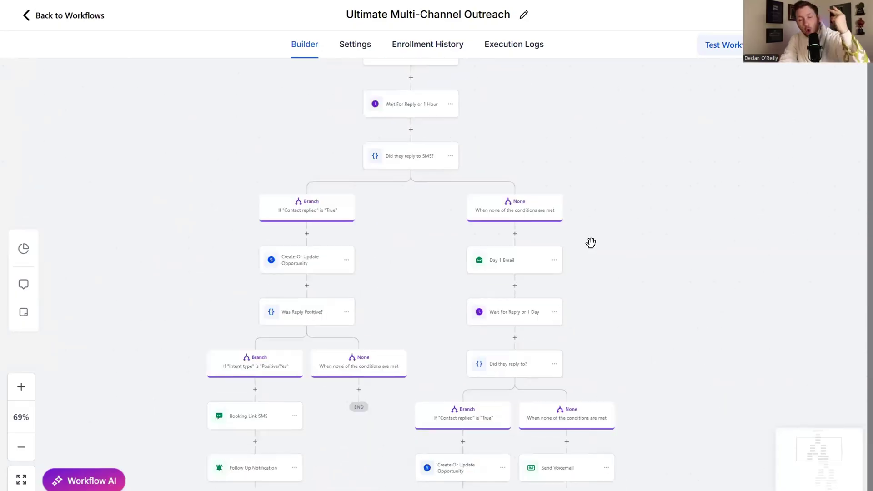
scroll(609, 219, down, 4)
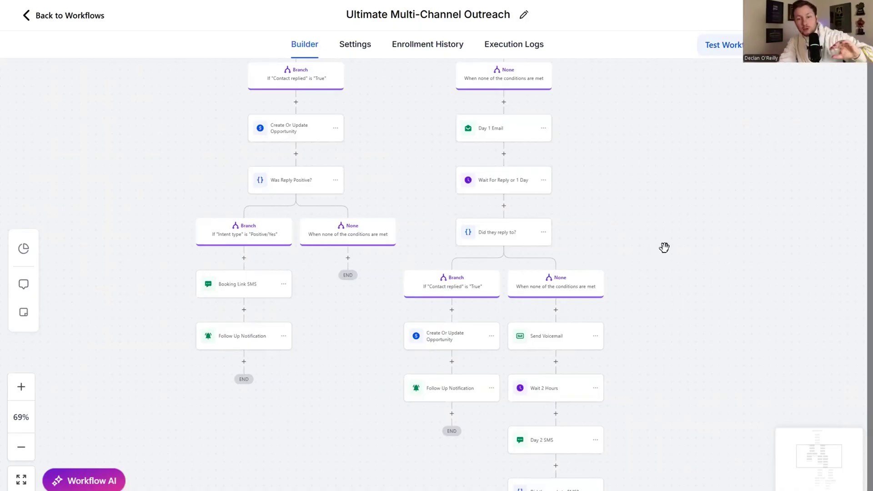
scroll(664, 247, up, 5)
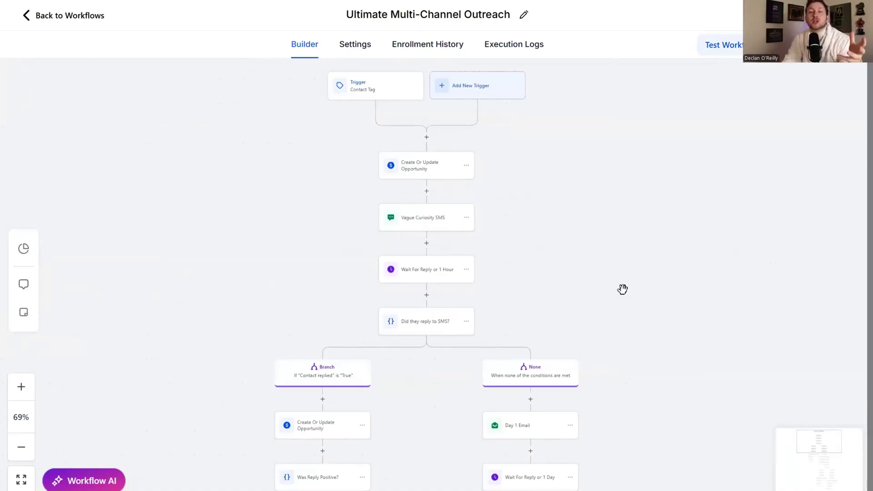
Step: Follow the multi-channel workflow through the voicemail, Day 2 SMS and Day 3 Email branches, then return to its start
scroll(704, 236, down, 5)
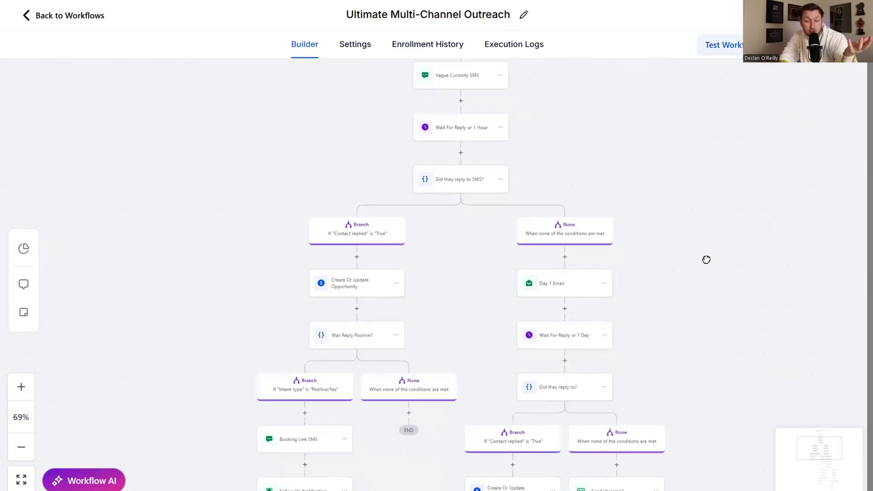
scroll(704, 275, down, 6)
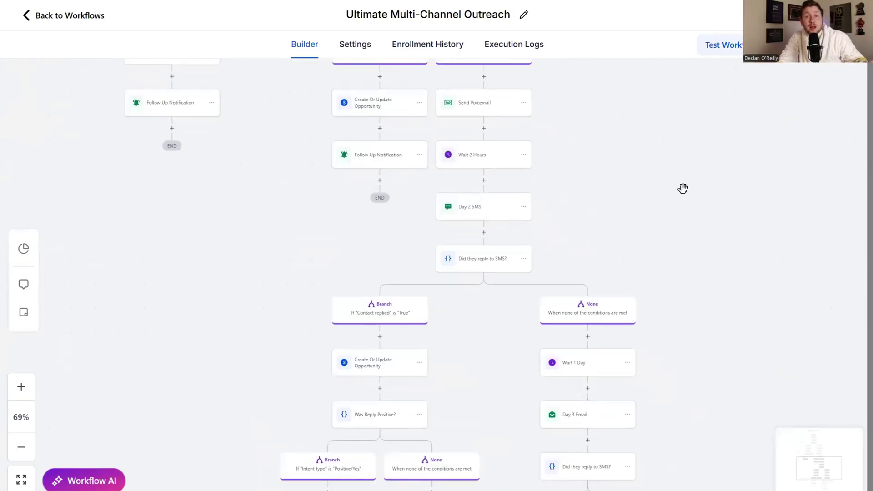
mouse_move(729, 271)
mouse_down()
mouse_move(726, 281)
mouse_move(727, 274)
mouse_up()
scroll(727, 275, down, 7)
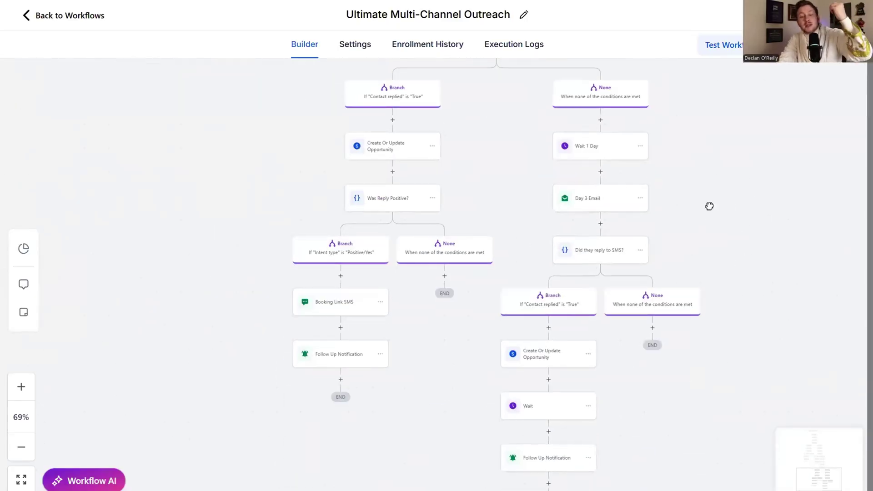
drag(701, 175, 695, 164)
drag(689, 233, 675, 282)
drag(686, 183, 686, 410)
drag(659, 111, 713, 393)
drag(653, 205, 699, 440)
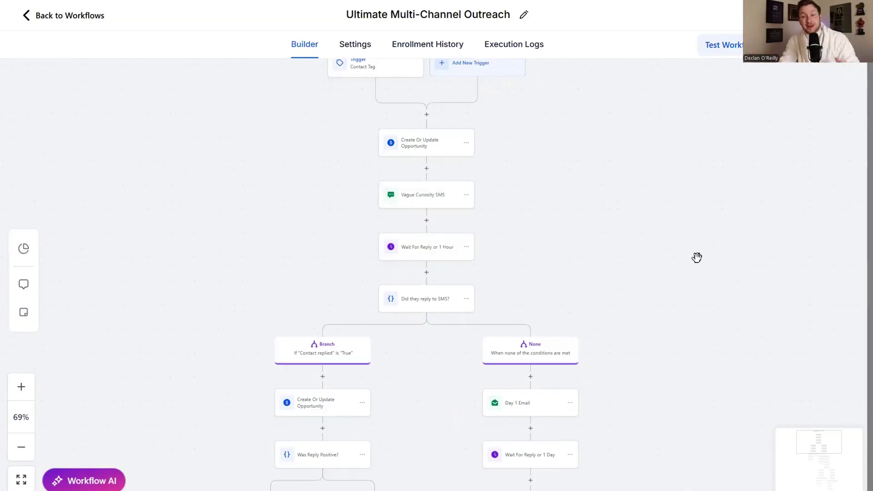
Step: Open the WhatsApp Cold Outreach Blitz workflow and examine its contact reply and time-out branches from trigger to end
click(218, 1)
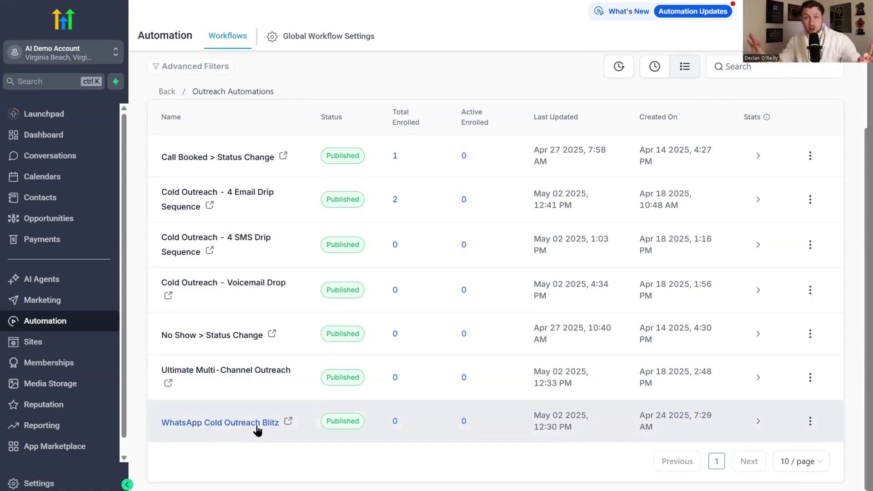
click(220, 424)
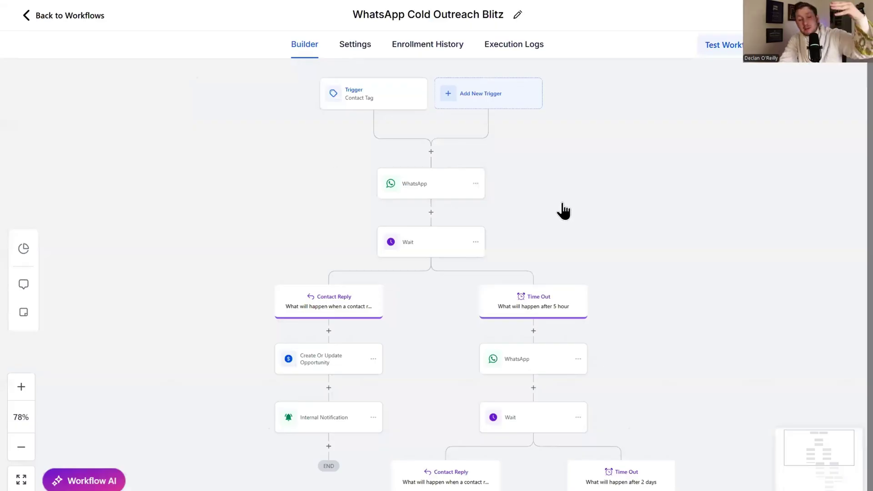
drag(563, 208, 563, 181)
scroll(587, 172, down, 1)
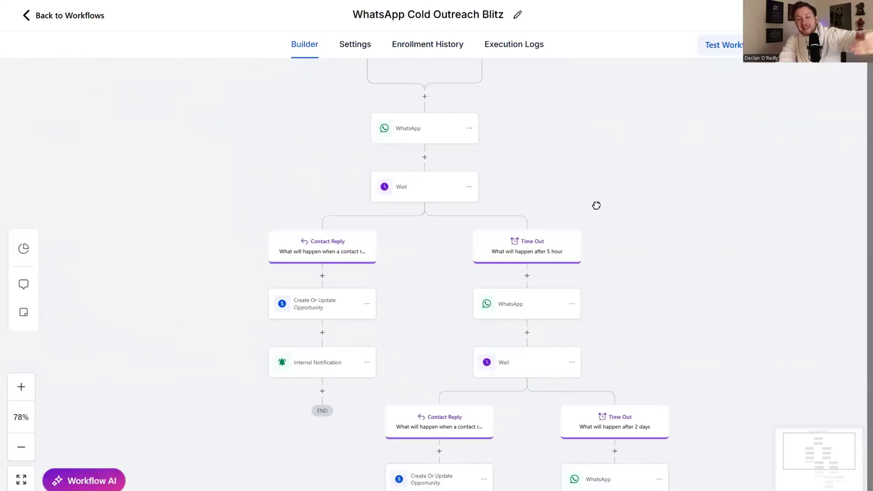
scroll(596, 182, down, 2)
scroll(690, 165, down, 2)
scroll(733, 244, down, 2)
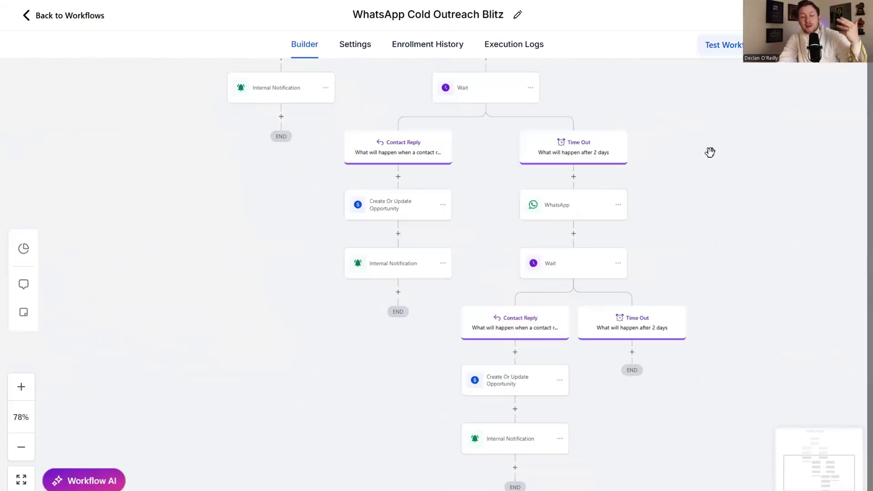
scroll(502, 165, down, 1)
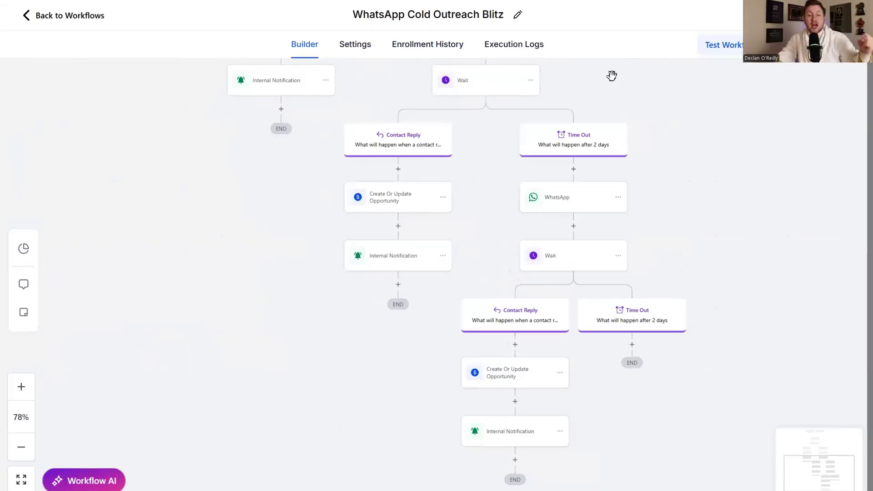
scroll(741, 209, down, 3)
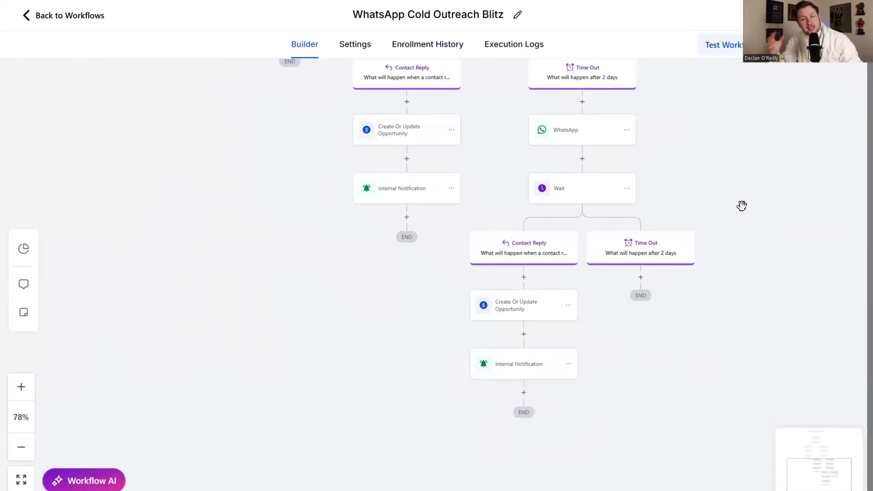
scroll(710, 241, up, 7)
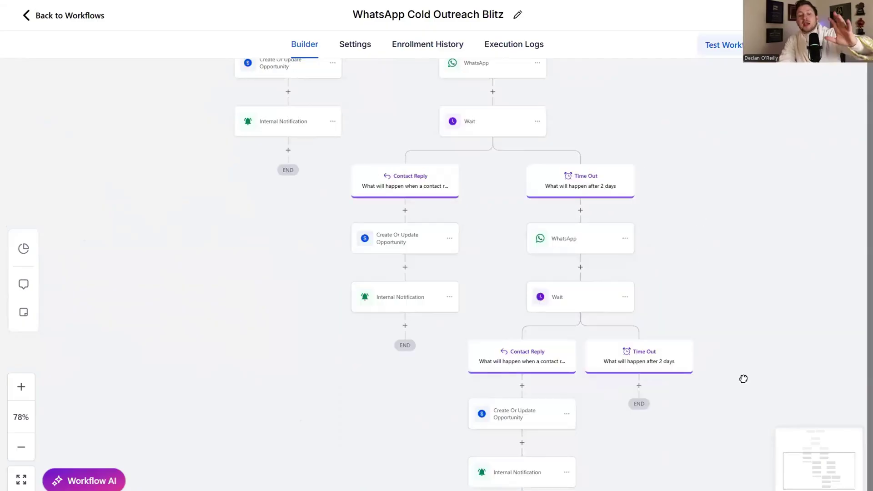
scroll(728, 256, up, 10)
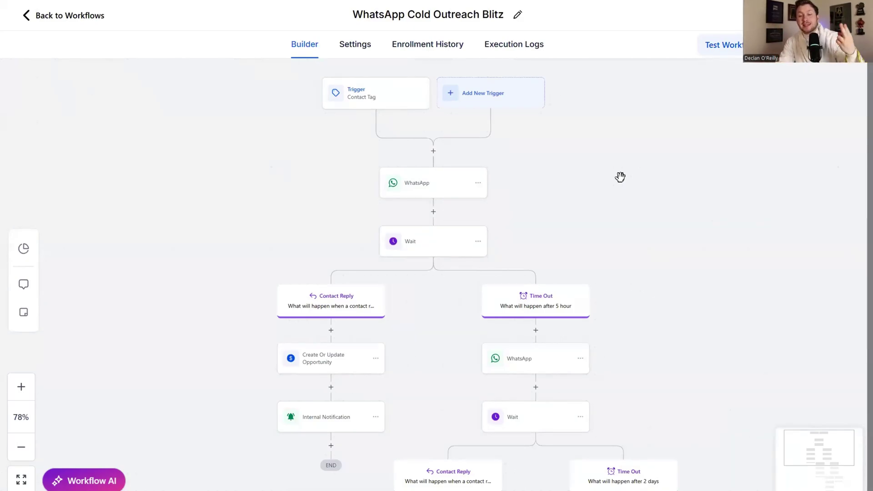
drag(605, 182, 608, 195)
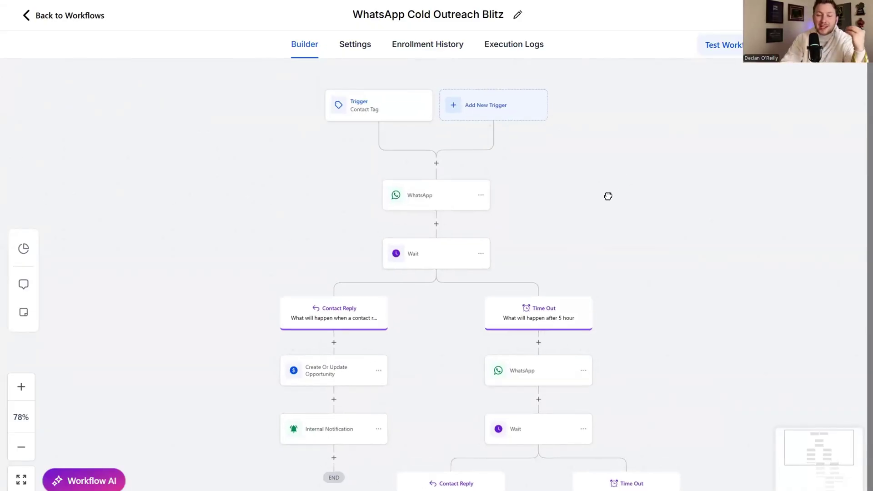